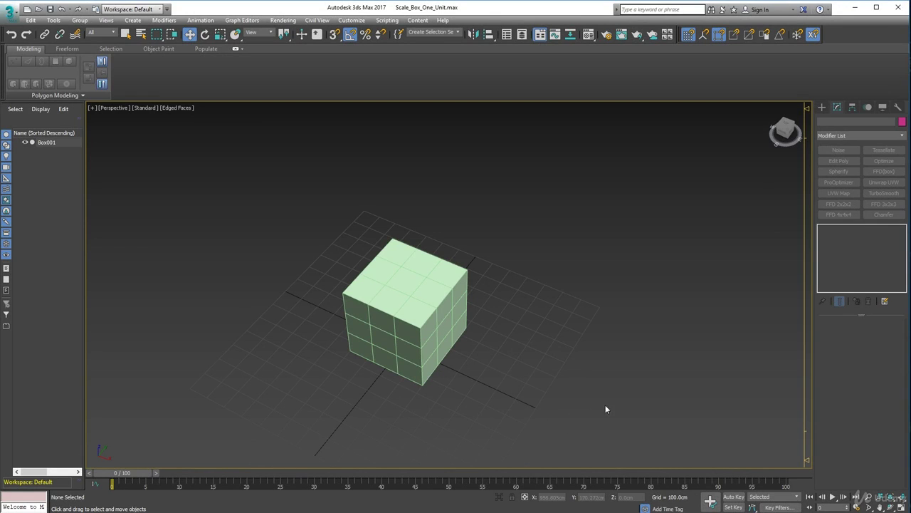
Convert the green box to an Editable Poly and deselect it
alt+middle_drag(776, 427, 327, 232)
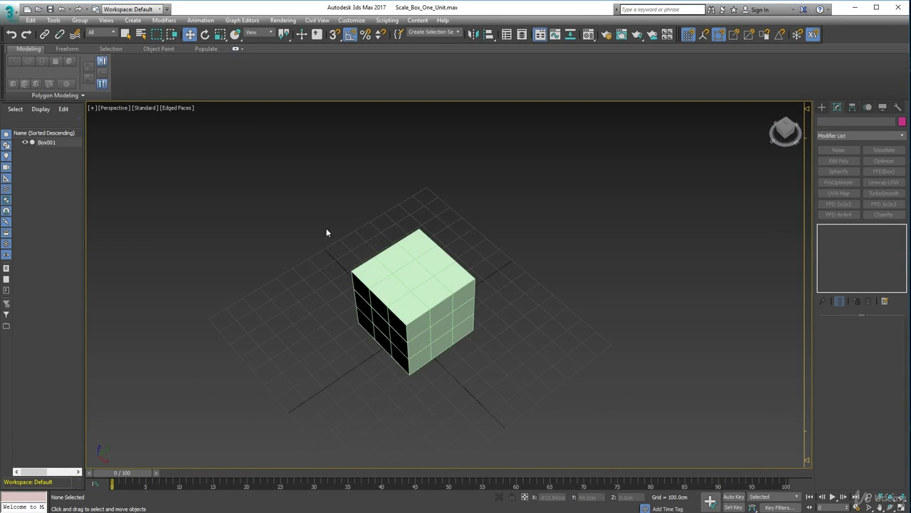
click(417, 312)
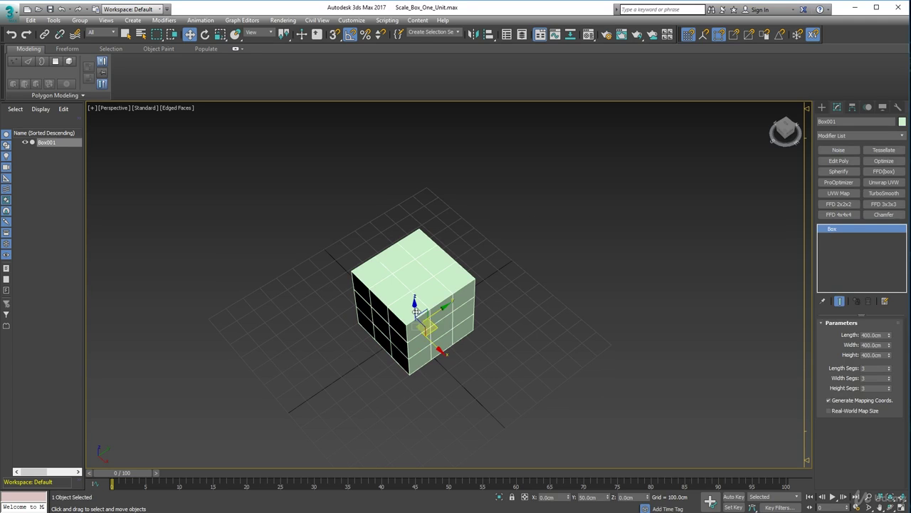
alt+middle_drag(430, 282, 425, 260)
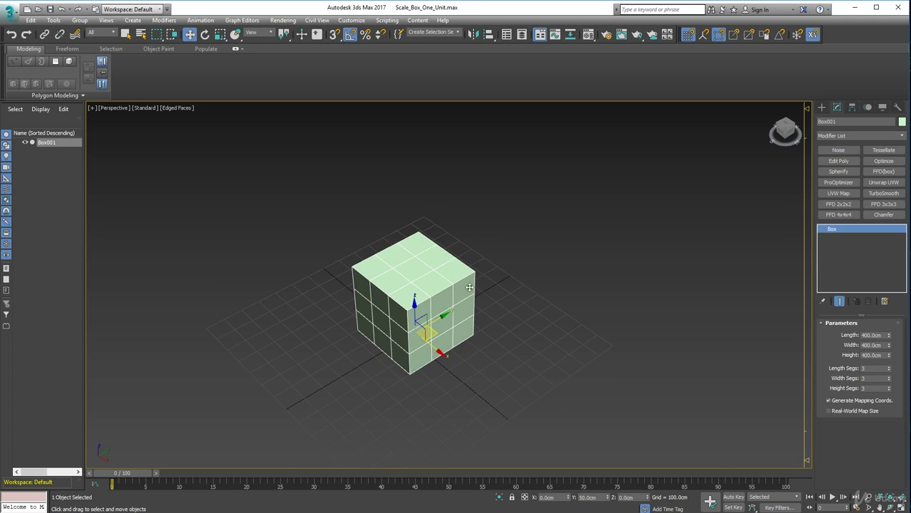
alt+middle_drag(492, 354, 432, 280)
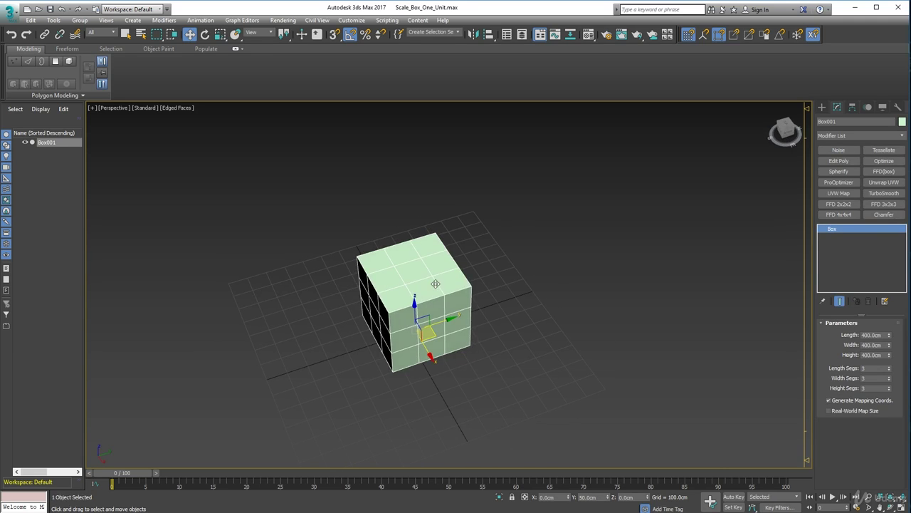
right_click(431, 280)
mouse_move(466, 380)
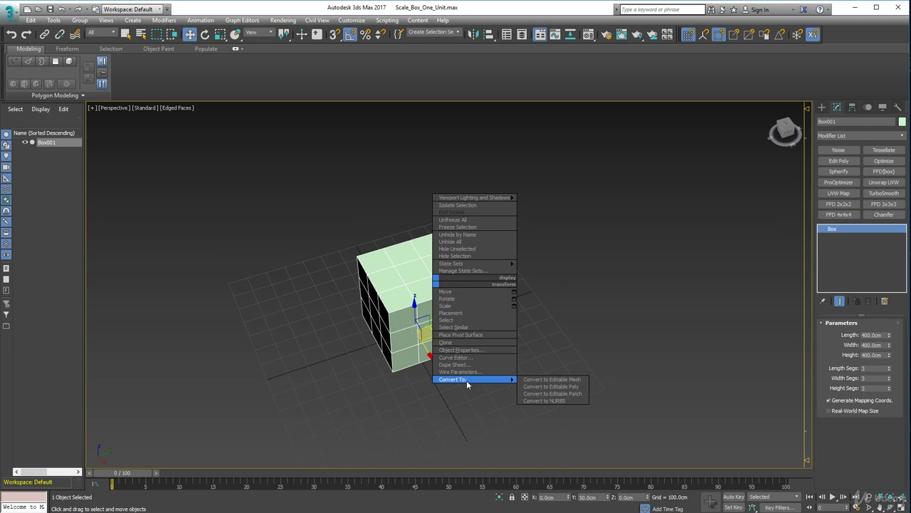
click(545, 388)
mouse_move(489, 356)
alt+middle_down()
mouse_move(527, 318)
mouse_move(499, 360)
alt+middle_up()
click(570, 318)
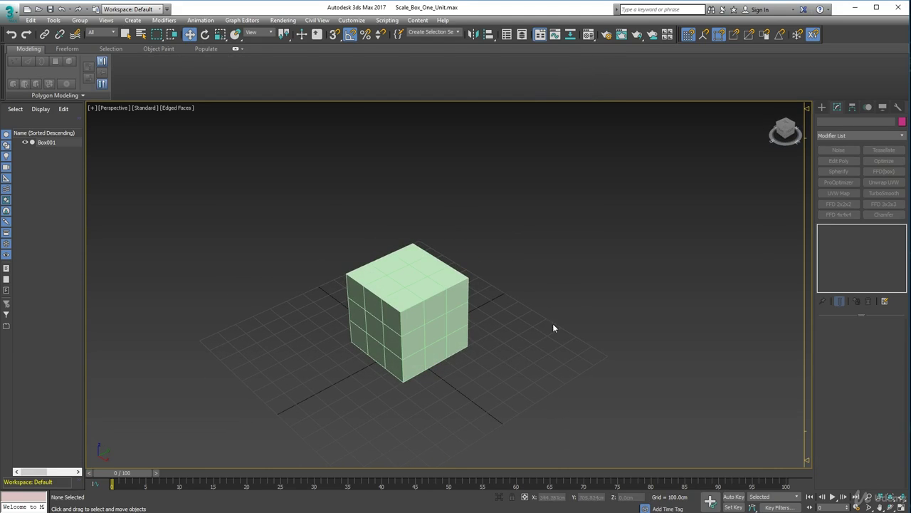
Select the box and show it in the Top view with free space beside it
alt+middle_drag(545, 338, 482, 357)
click(429, 326)
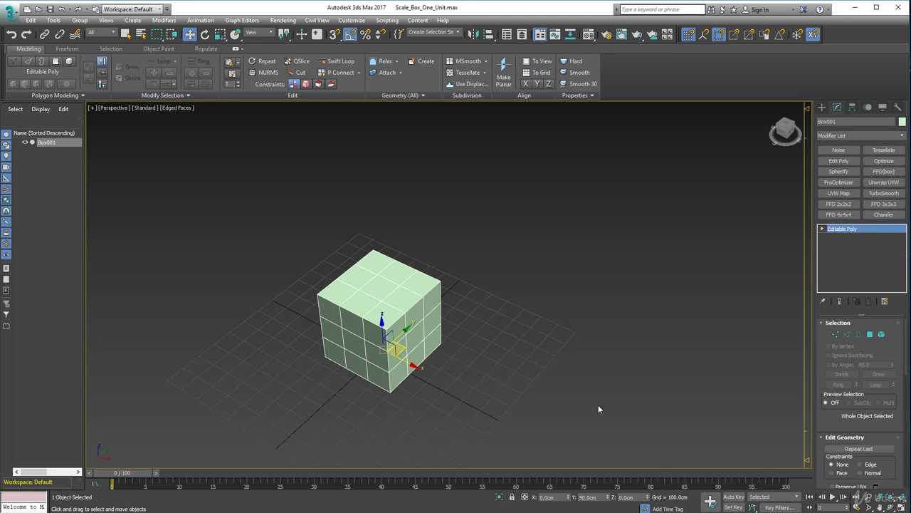
middle_drag(598, 408, 590, 342)
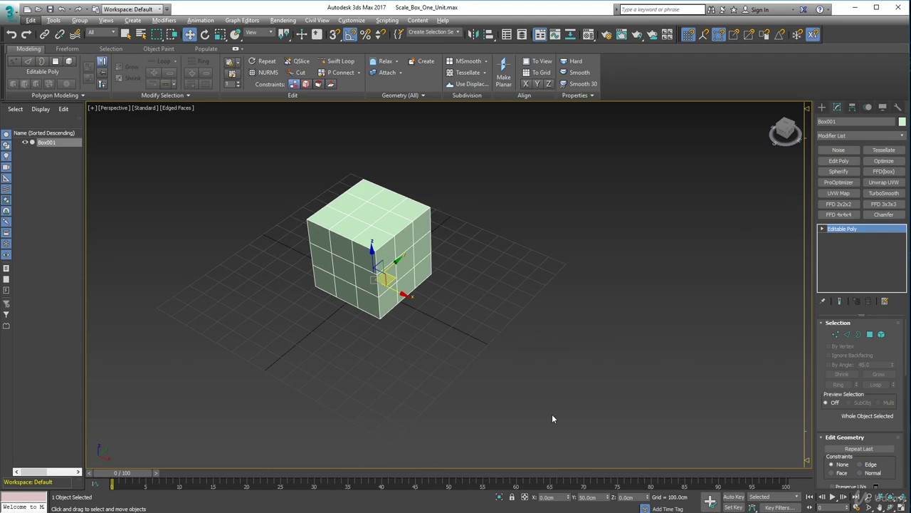
key(t)
click(891, 496)
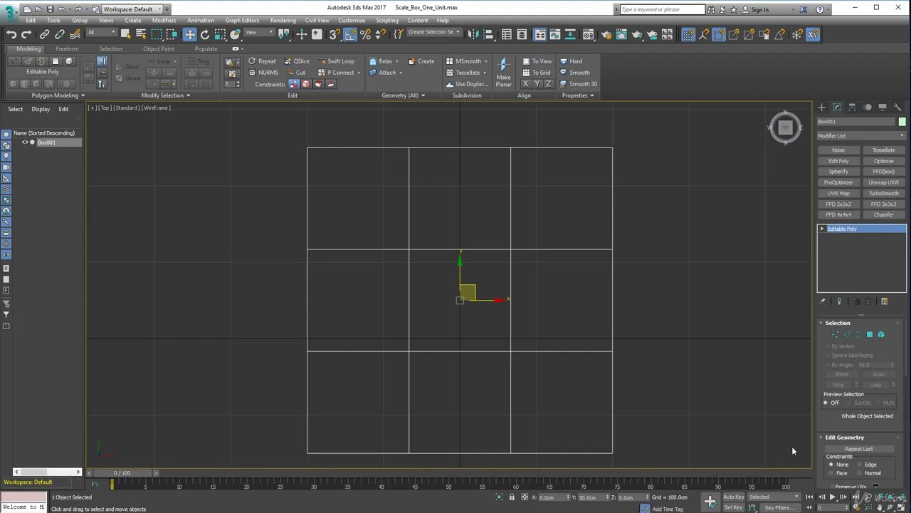
middle_drag(654, 353, 350, 329)
scroll(460, 346, down, 5)
scroll(470, 347, down, 2)
Change the Top view from wireframe to Default Shading
click(106, 108)
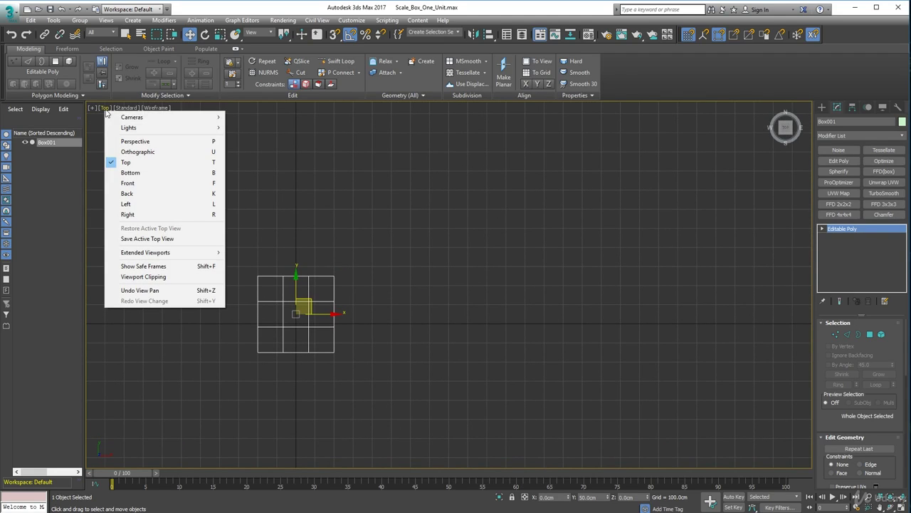
click(161, 108)
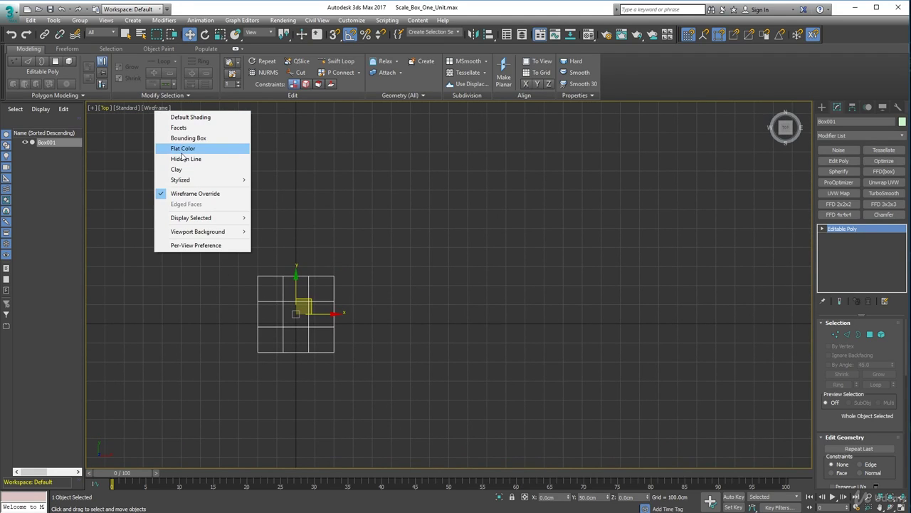
click(180, 117)
middle_drag(382, 346, 377, 327)
scroll(379, 330, up, 3)
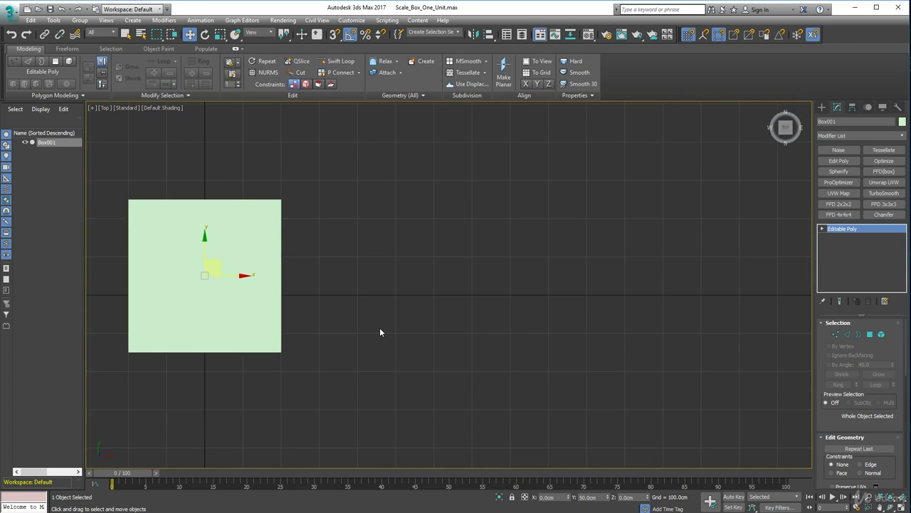
Draw a smooth, open S-shaped Line spline with Bezier points, starting just beside the box's +X side
click(821, 107)
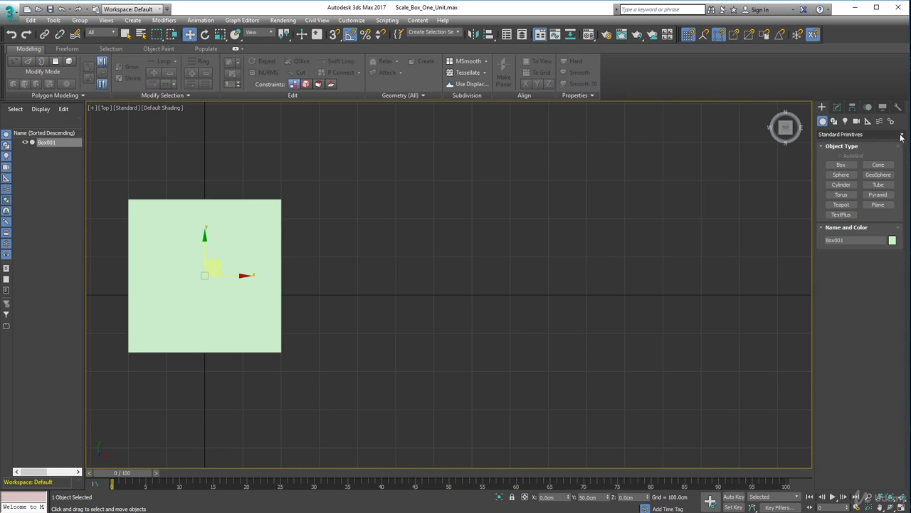
click(835, 122)
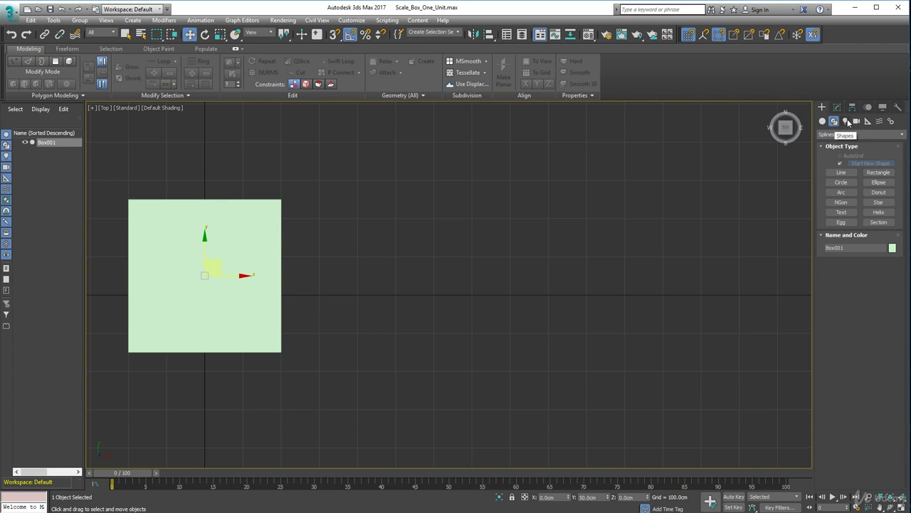
click(842, 173)
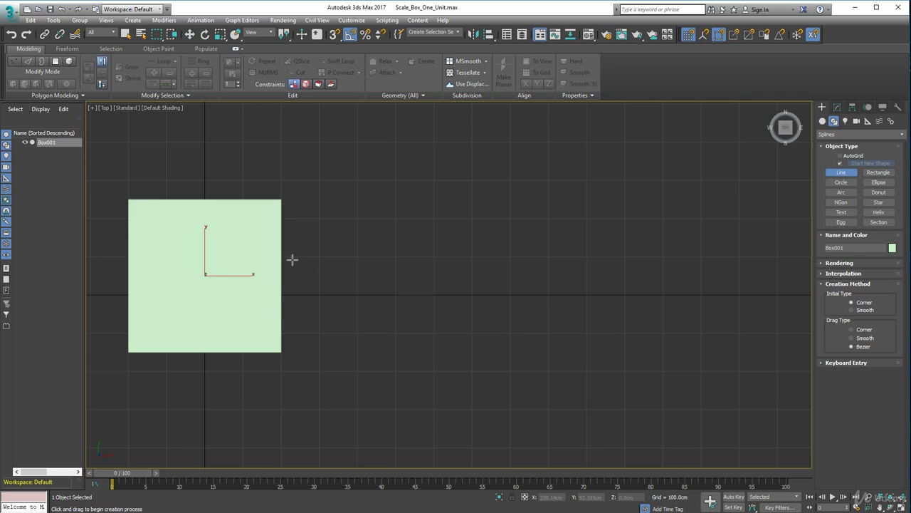
click(292, 282)
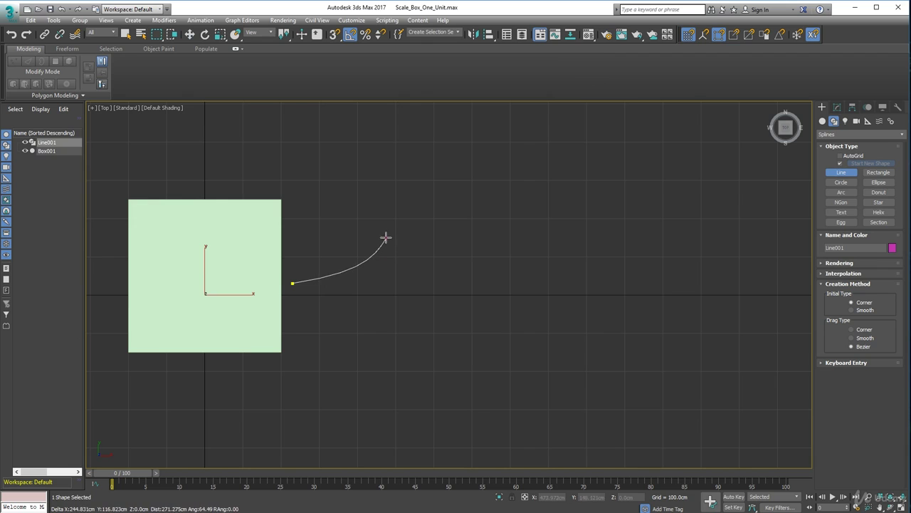
drag(389, 234, 451, 240)
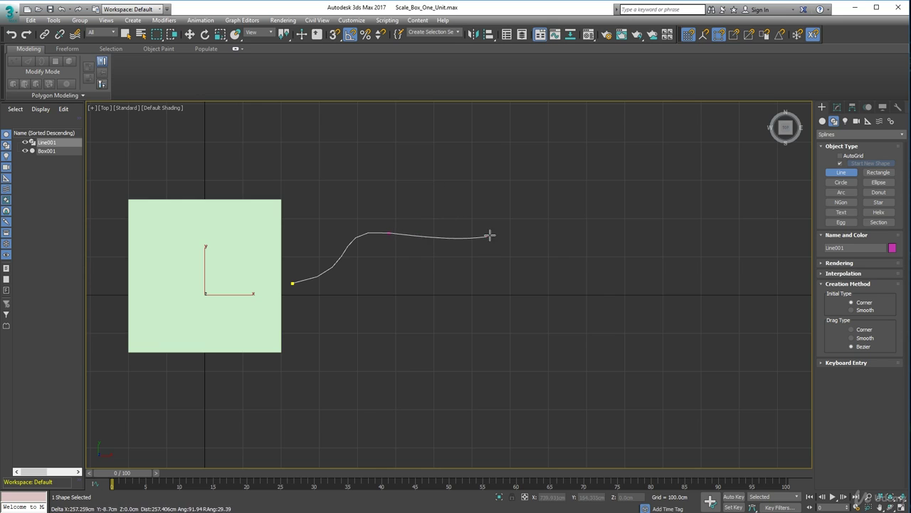
drag(487, 306, 467, 348)
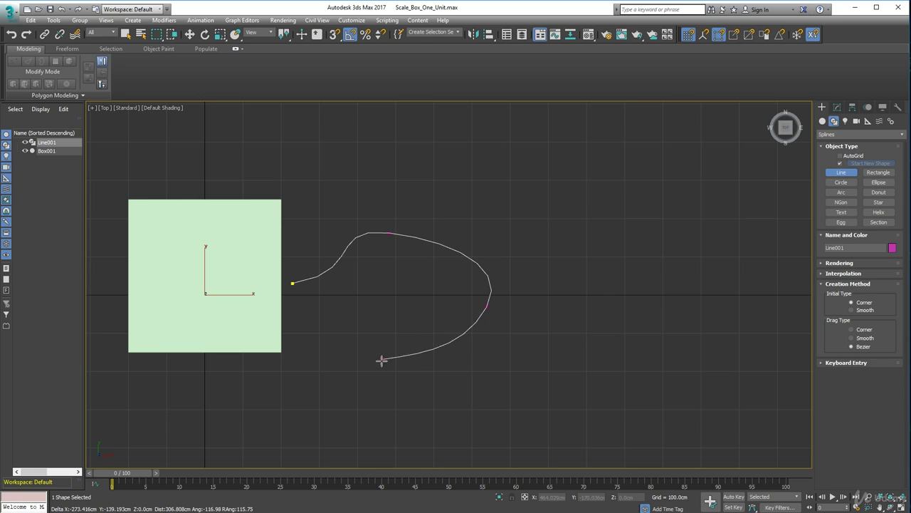
drag(358, 397, 377, 466)
drag(501, 448, 589, 428)
right_click(589, 428)
Return to the Perspective view and raise the spline to about Z 213 cm
alt+middle_drag(533, 396, 382, 129)
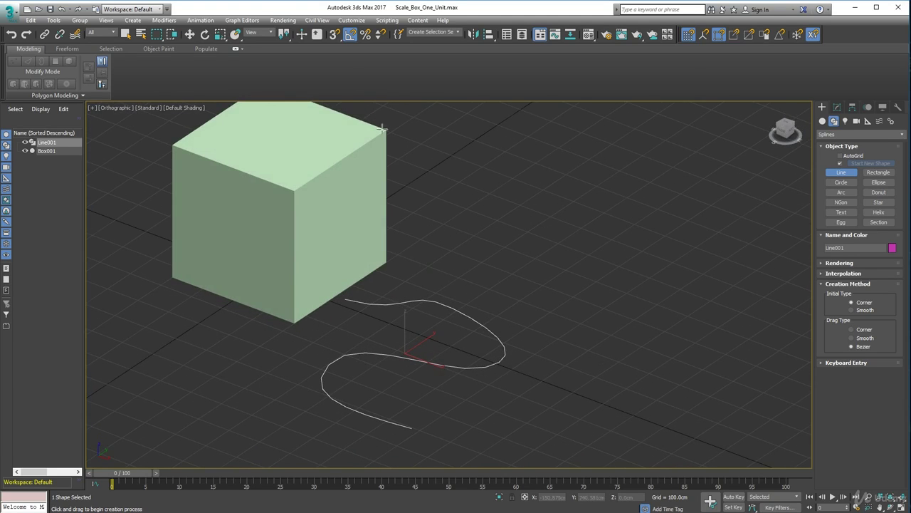
click(190, 34)
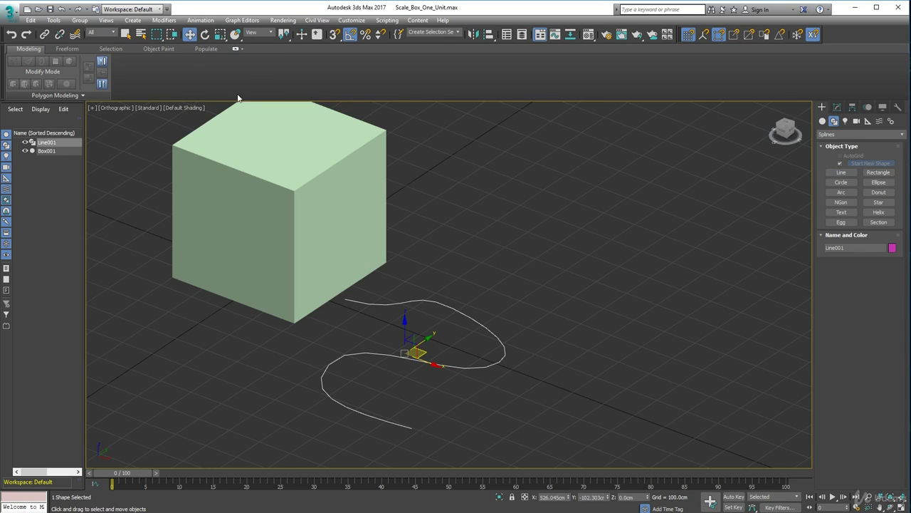
key(p)
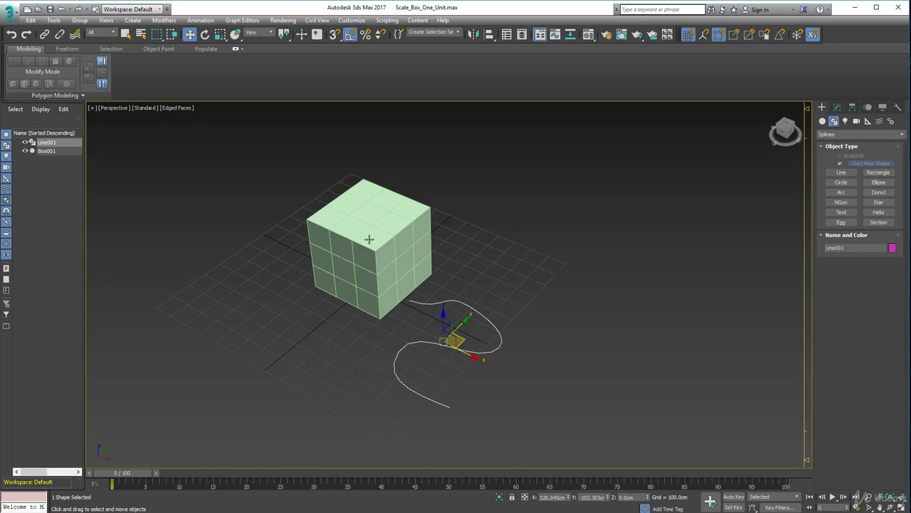
scroll(392, 291, up, 6)
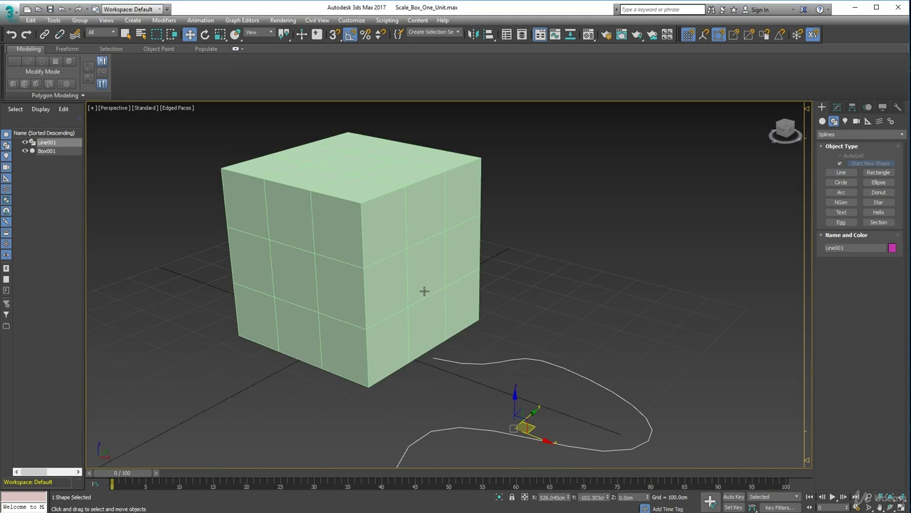
drag(518, 397, 517, 300)
Shift the spline to about X 488 cm and Y -91 cm, with its start at the box's side face
alt+middle_drag(517, 299, 524, 362)
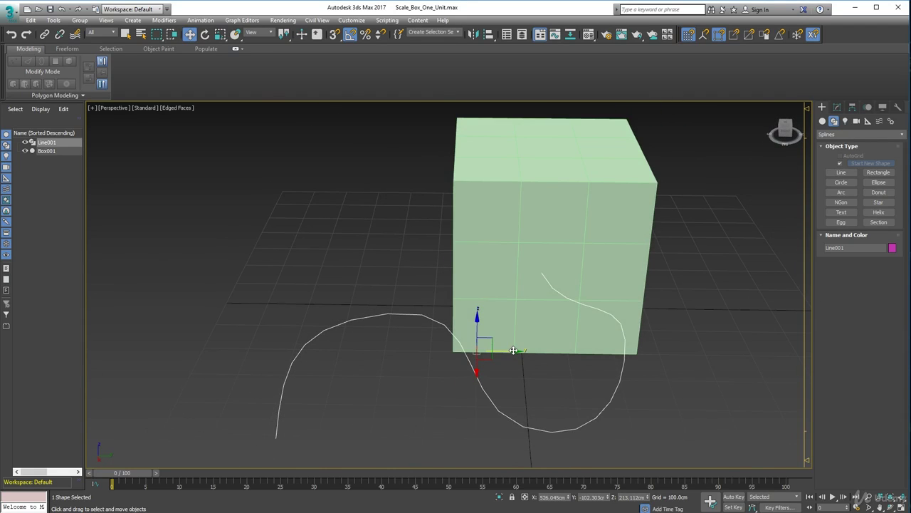
drag(513, 350, 521, 351)
alt+middle_drag(566, 323, 636, 354)
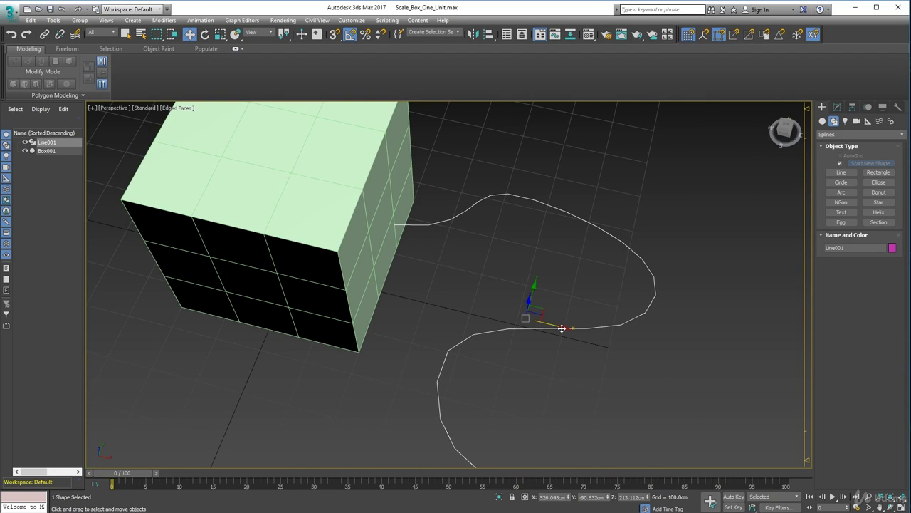
drag(562, 328, 543, 322)
alt+middle_drag(543, 321, 553, 260)
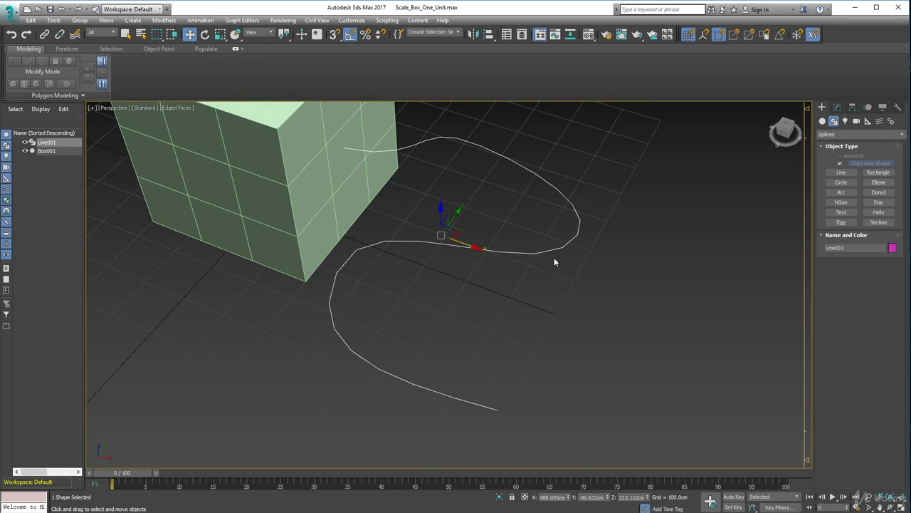
Smooth the spline by setting its interpolation steps to 25
click(837, 107)
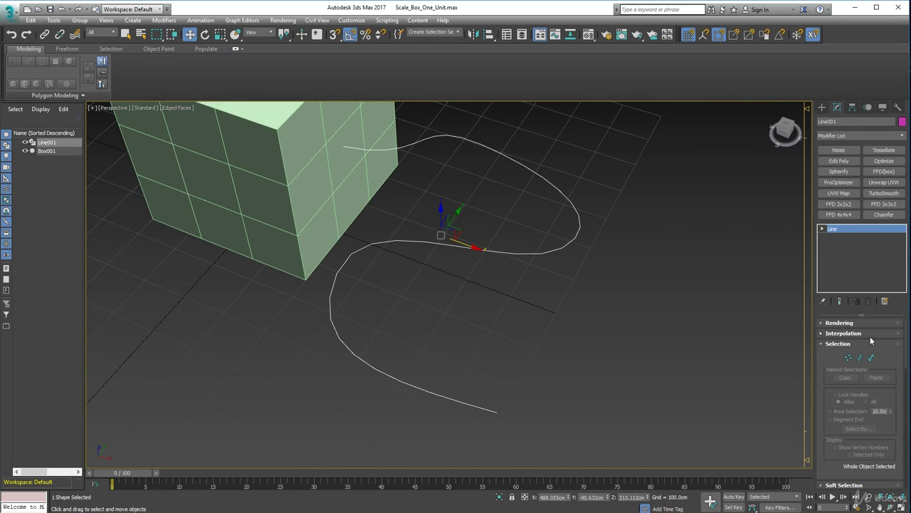
click(822, 334)
alt+middle_drag(523, 210, 550, 211)
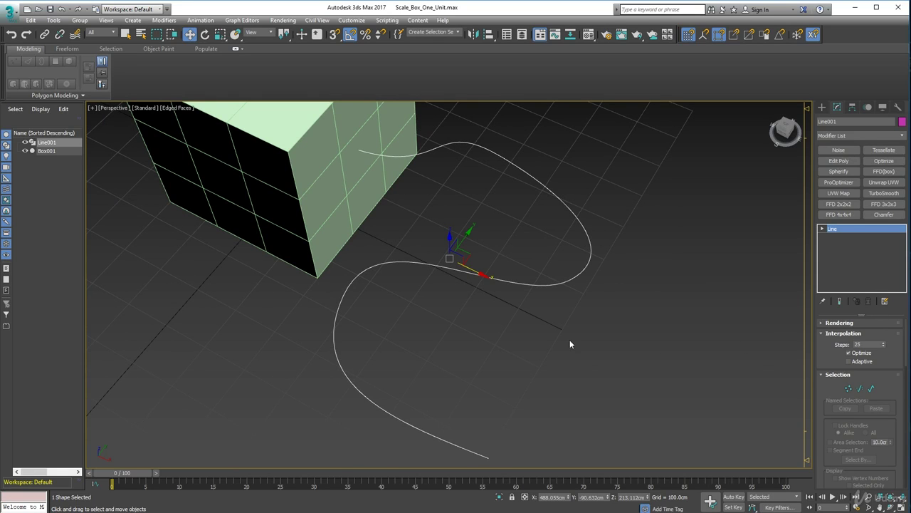
alt+middle_drag(570, 340, 567, 186)
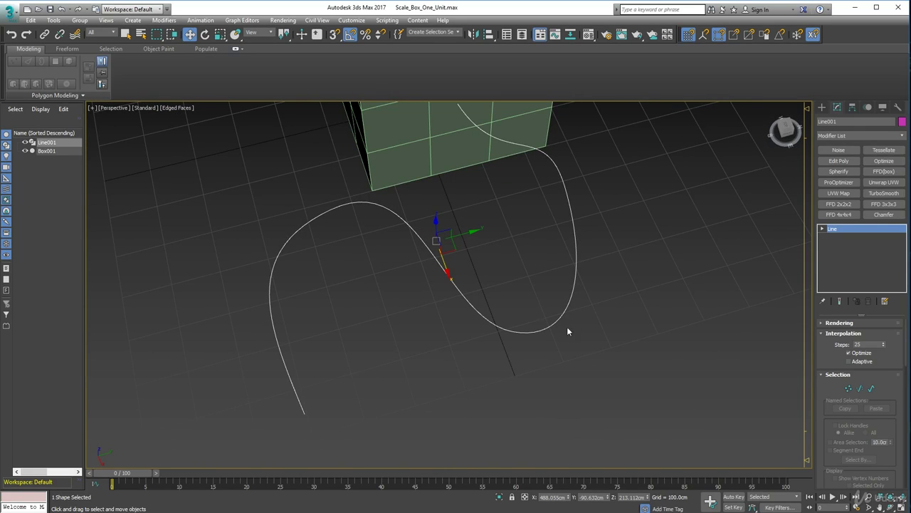
Select the center polygon on the side of the box where the spline starts
alt+middle_drag(451, 310, 481, 263)
click(524, 225)
click(491, 207)
click(870, 334)
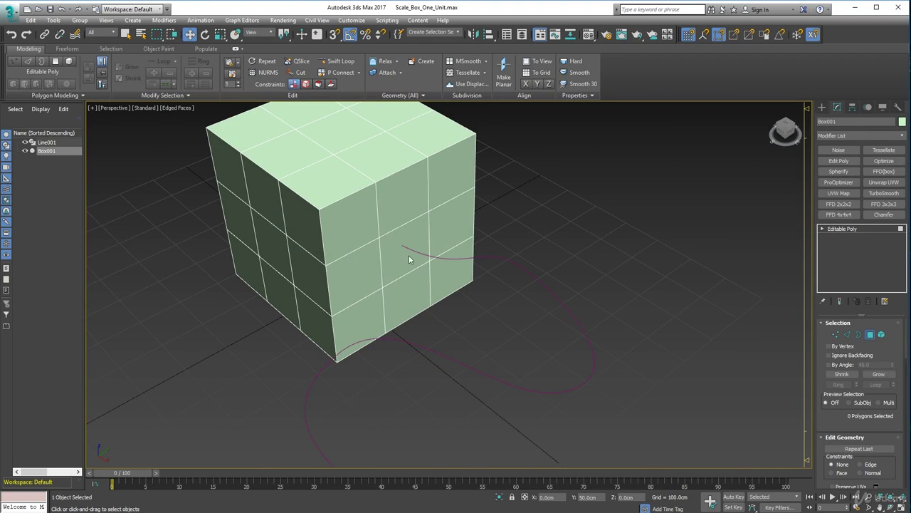
click(408, 249)
scroll(630, 359, up, 2)
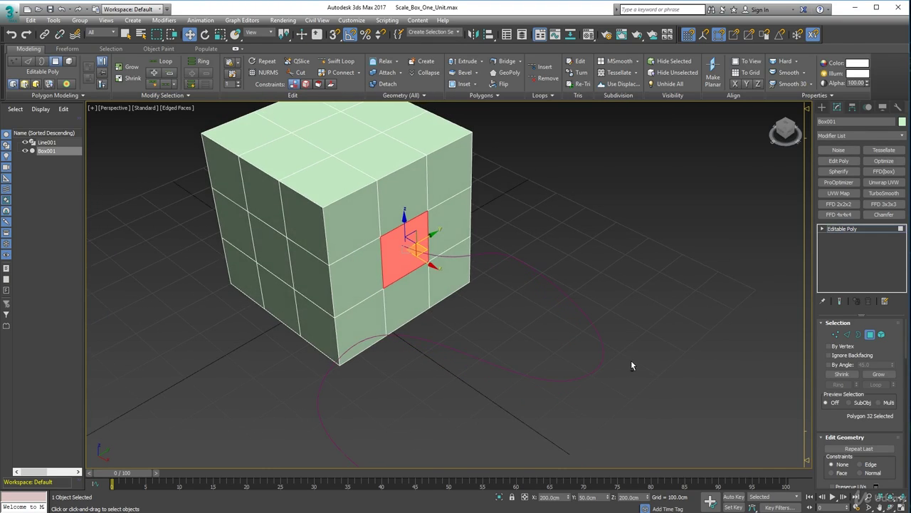
middle_drag(631, 359, 624, 301)
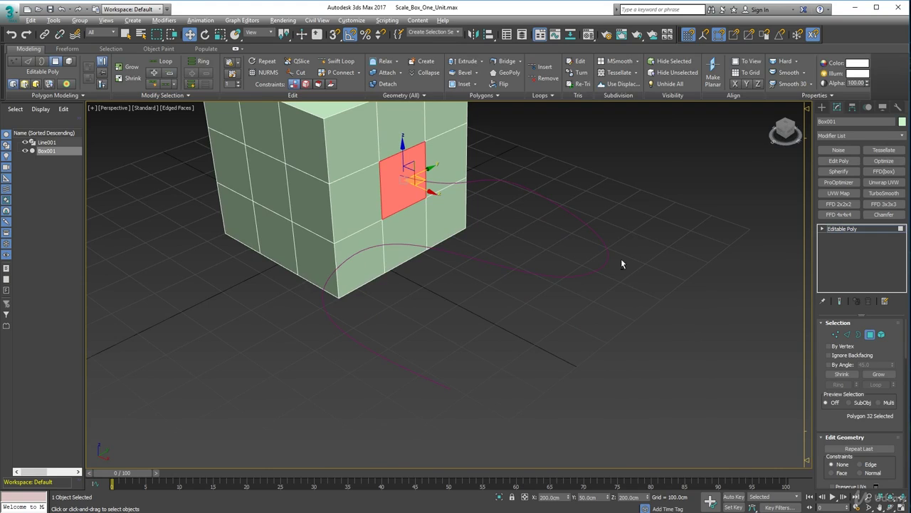
alt+middle_drag(621, 264, 665, 283)
key(alt+x)
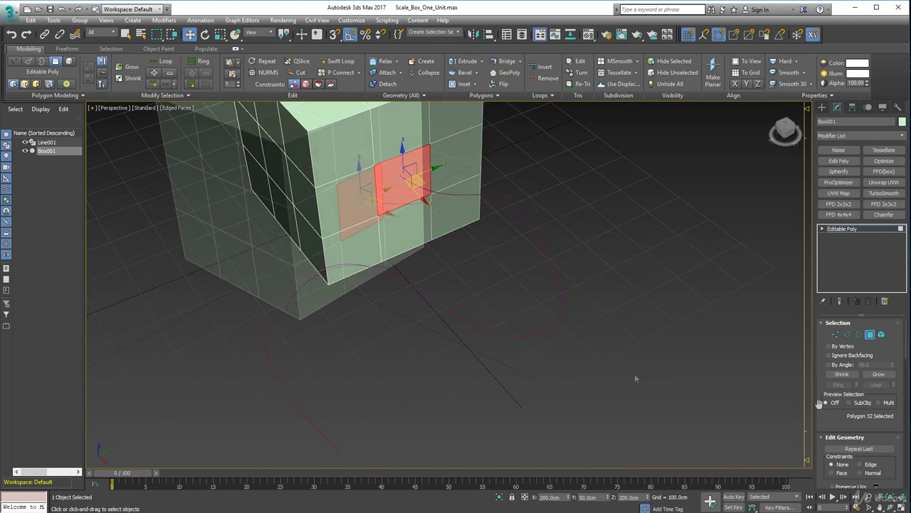
key(alt+x)
alt+middle_drag(636, 378, 708, 334)
Start Extrude Along Spline with its settings on the selected side polygon and move the settings clear of the extrusion preview
scroll(872, 347, down, 2)
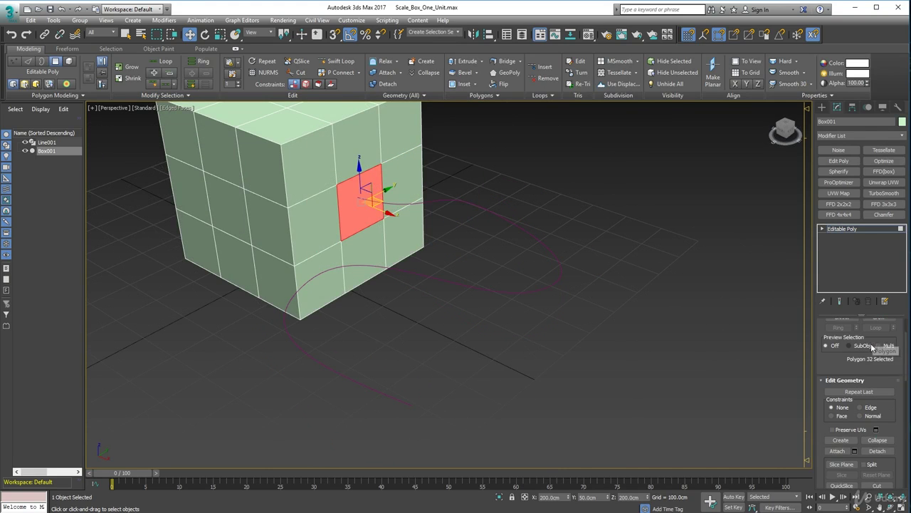
scroll(861, 374, down, 8)
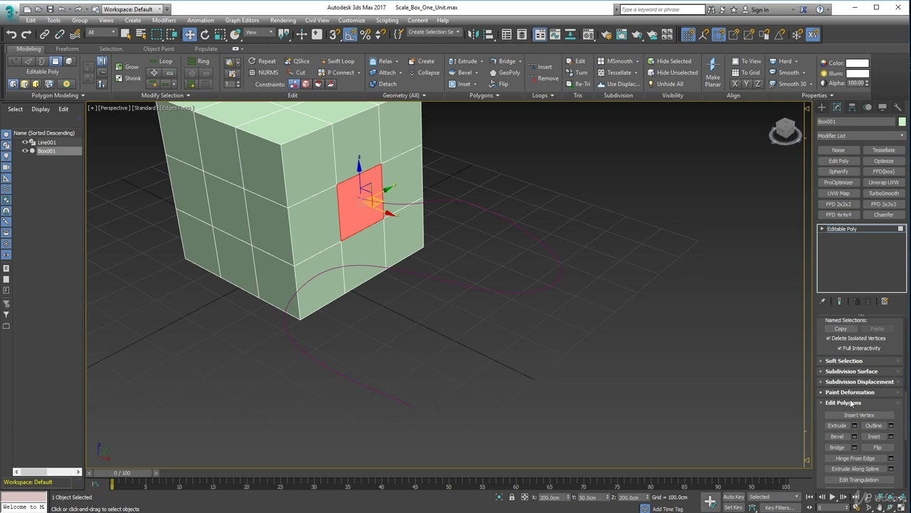
scroll(839, 441, down, 2)
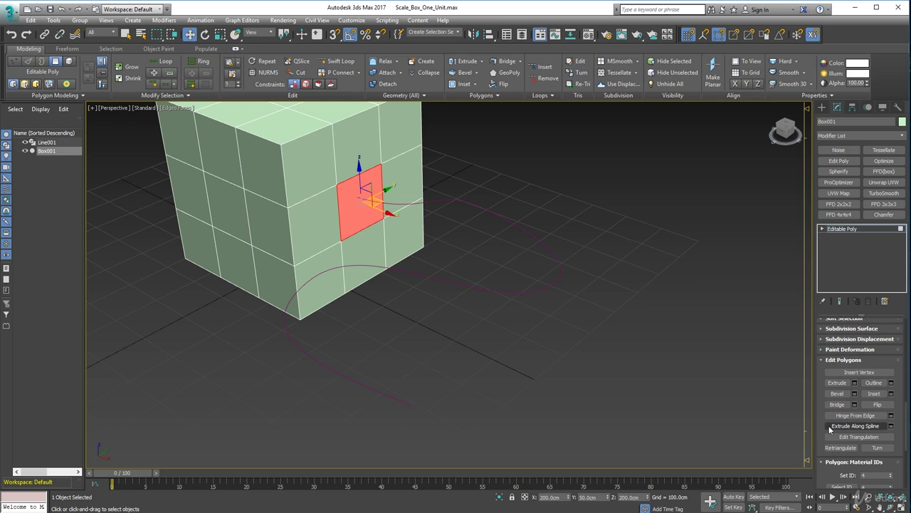
click(891, 426)
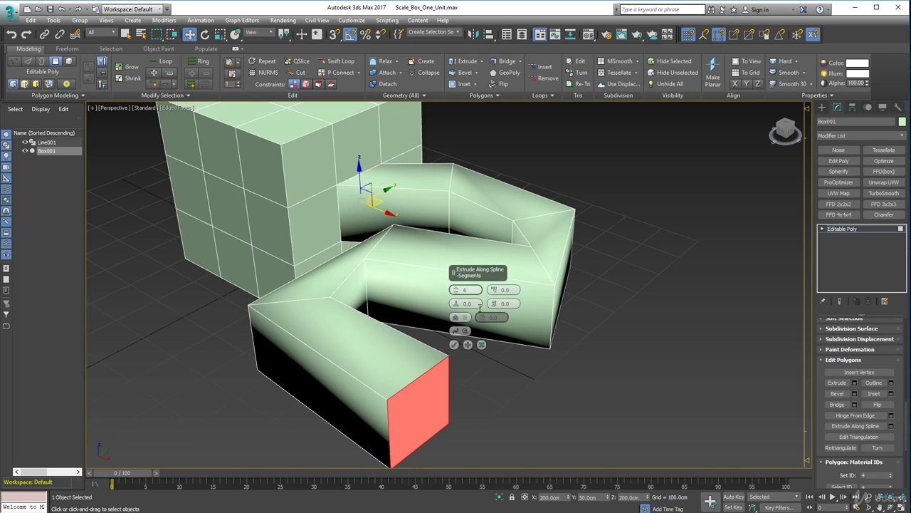
drag(468, 272, 643, 234)
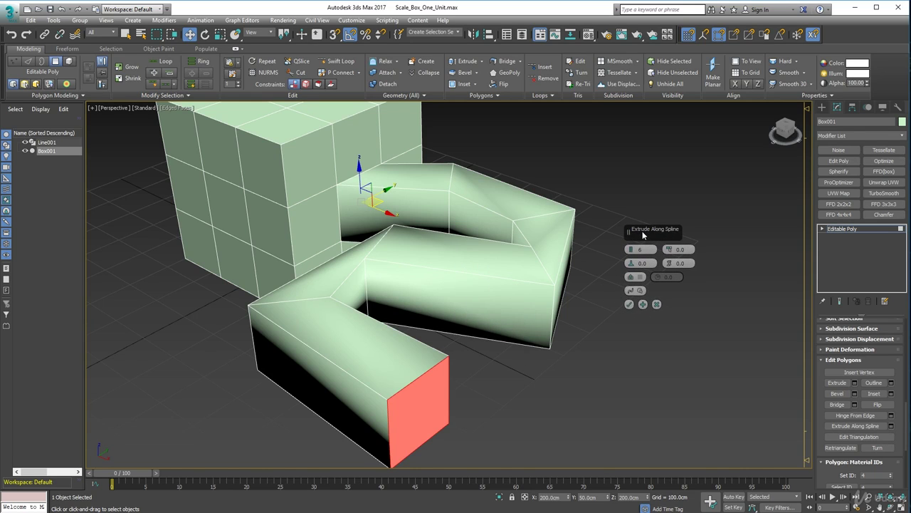
Shape the spline extrusion with 17 segments, taper amount 0.59, taper curve -1.99 and twist 0.5
alt+middle_drag(468, 350, 448, 317)
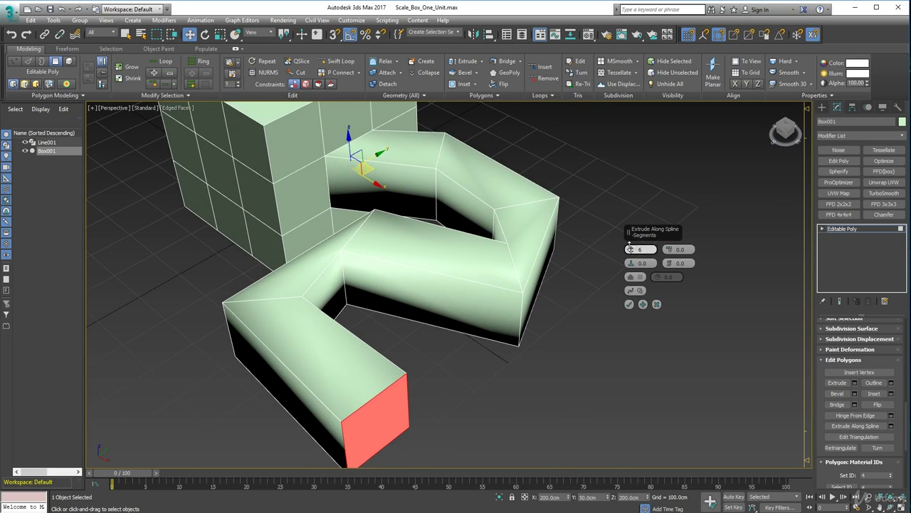
drag(629, 248, 641, 225)
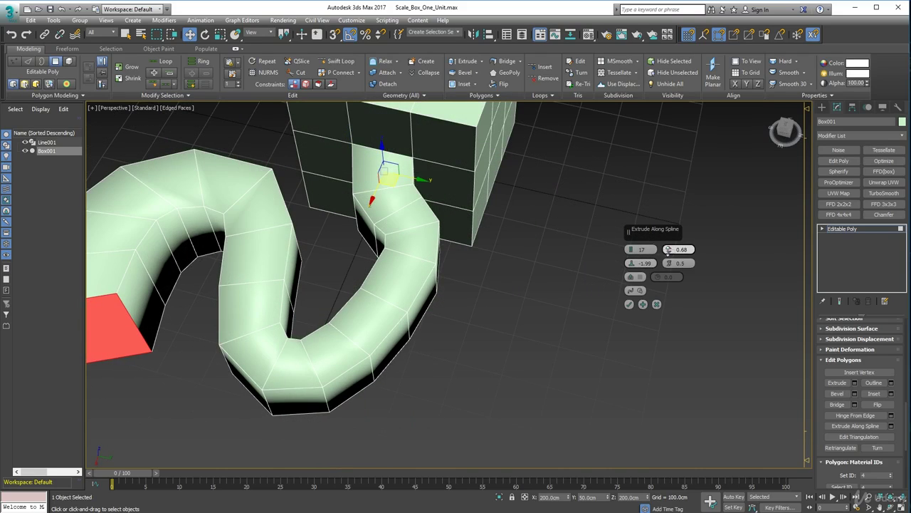
drag(668, 250, 470, 358)
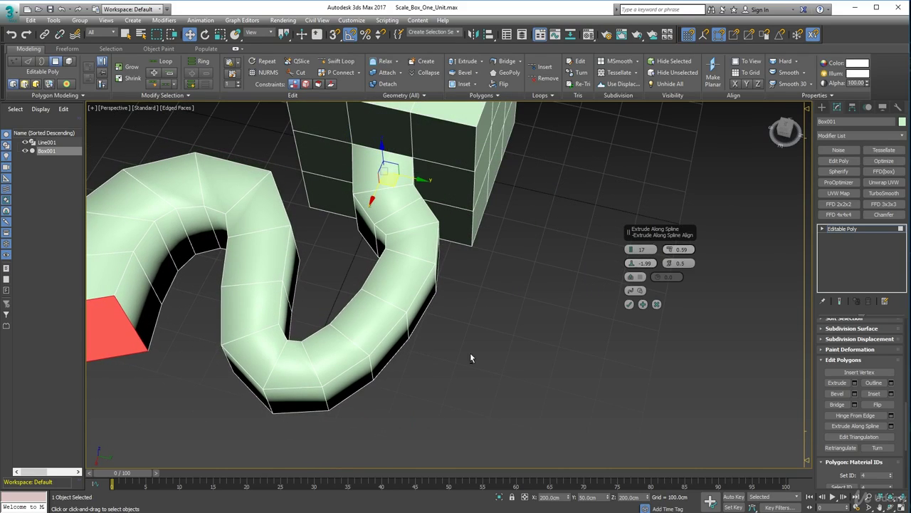
Set the spline extrusion's segments to 25, check its shape from several angles and accept the extrusion
alt+middle_drag(470, 354, 509, 349)
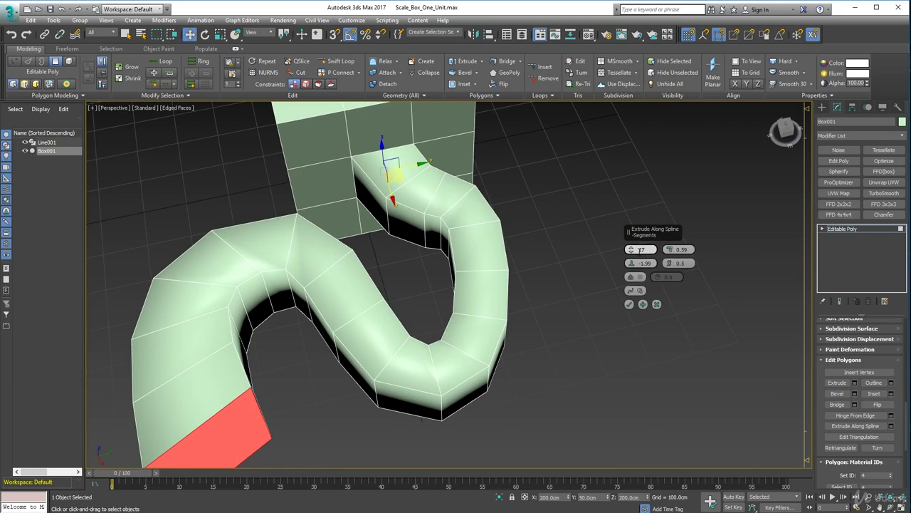
drag(630, 249, 438, 306)
scroll(408, 352, down, 5)
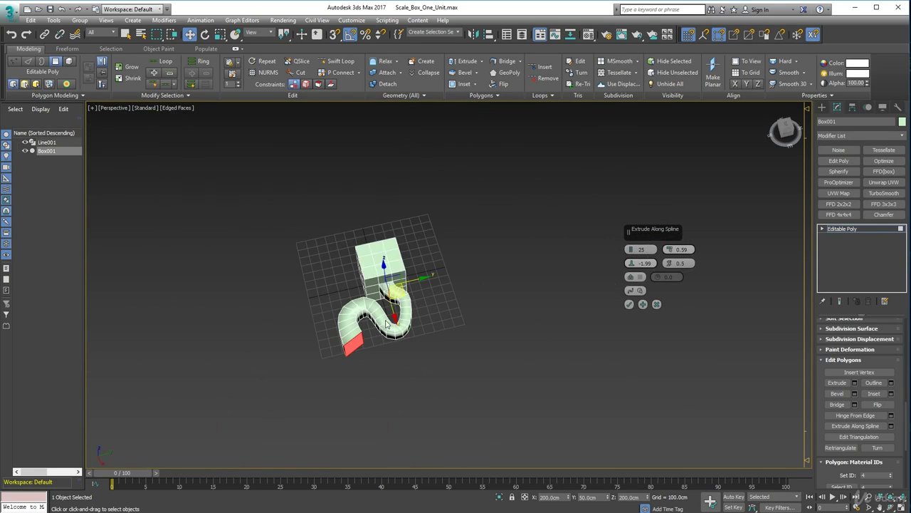
scroll(404, 340, up, 3)
alt+middle_drag(358, 416, 397, 383)
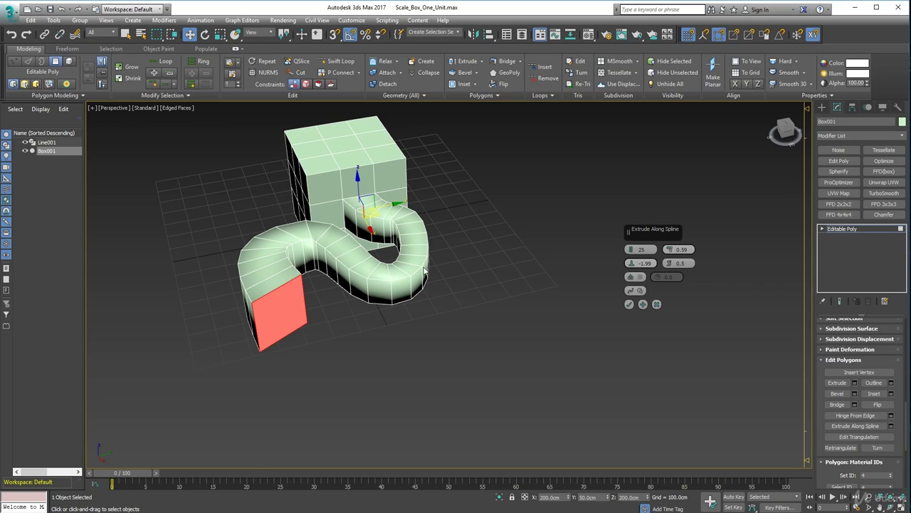
key(alt)
alt+middle_drag(429, 298, 417, 269)
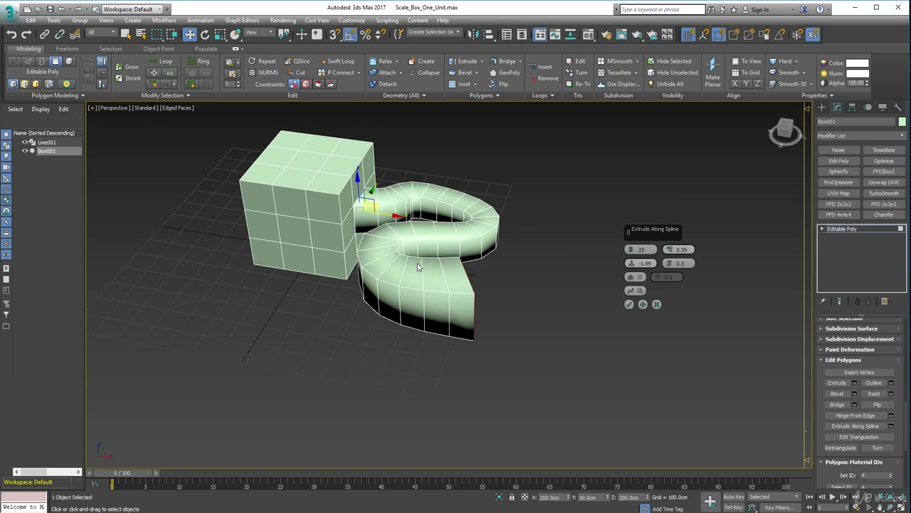
middle_drag(311, 240, 299, 278)
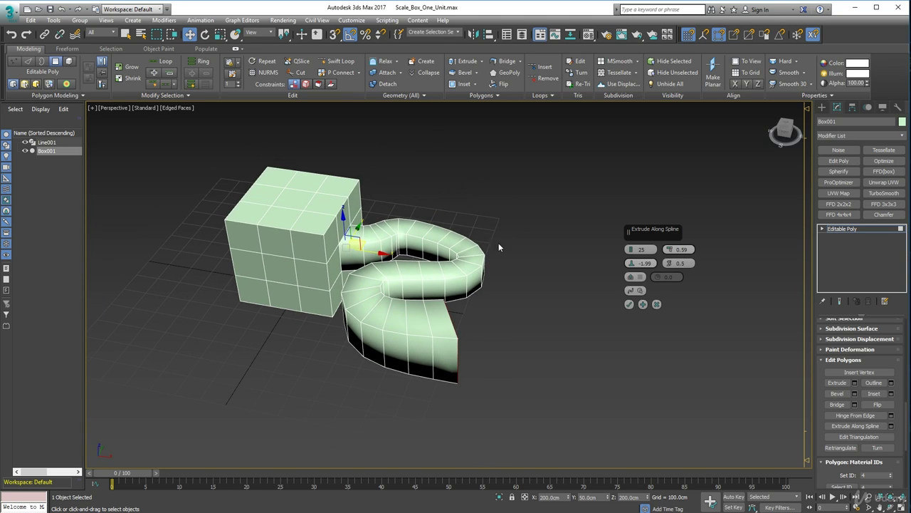
alt+middle_drag(591, 392, 537, 380)
click(629, 305)
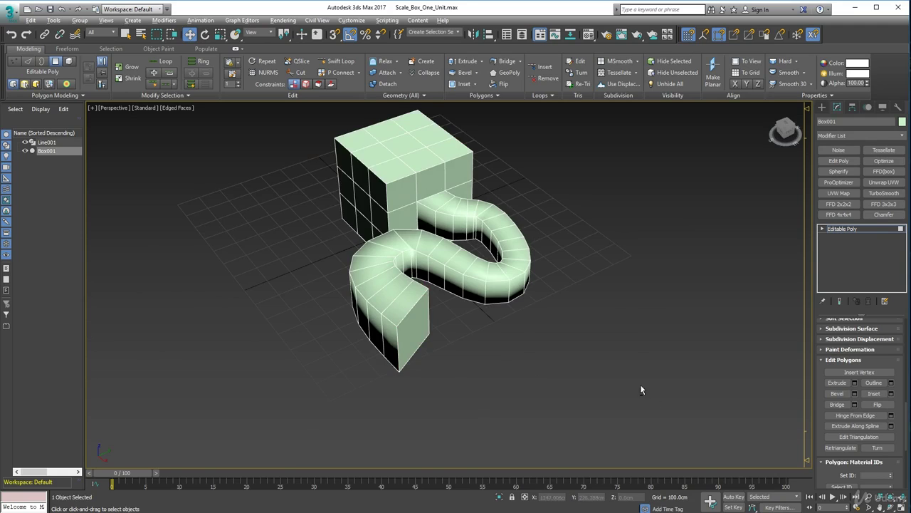
Clear the polygon selection on the box and leave Polygon sub-object level
alt+middle_drag(641, 386, 633, 356)
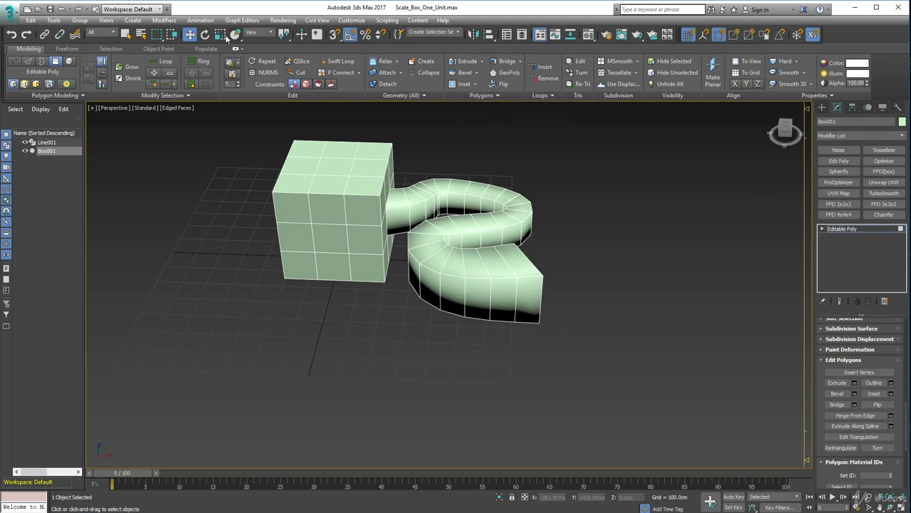
click(364, 210)
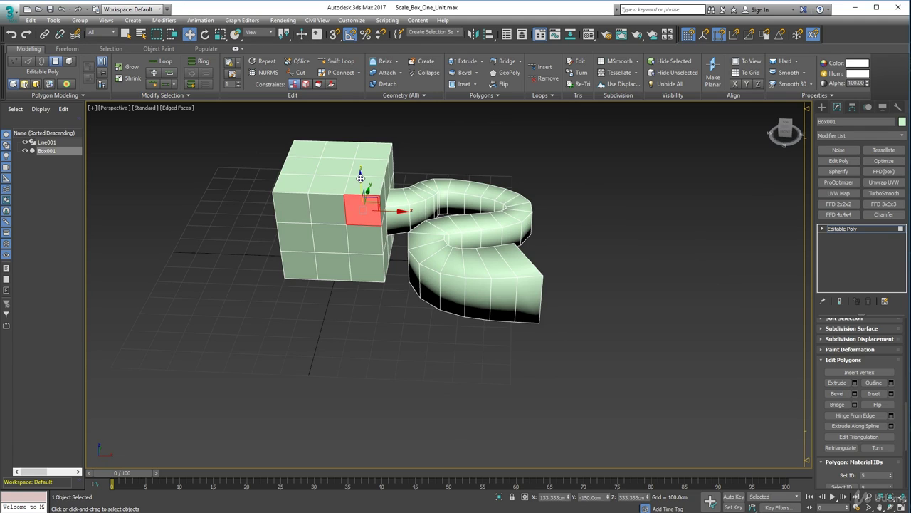
click(616, 191)
scroll(814, 331, up, 5)
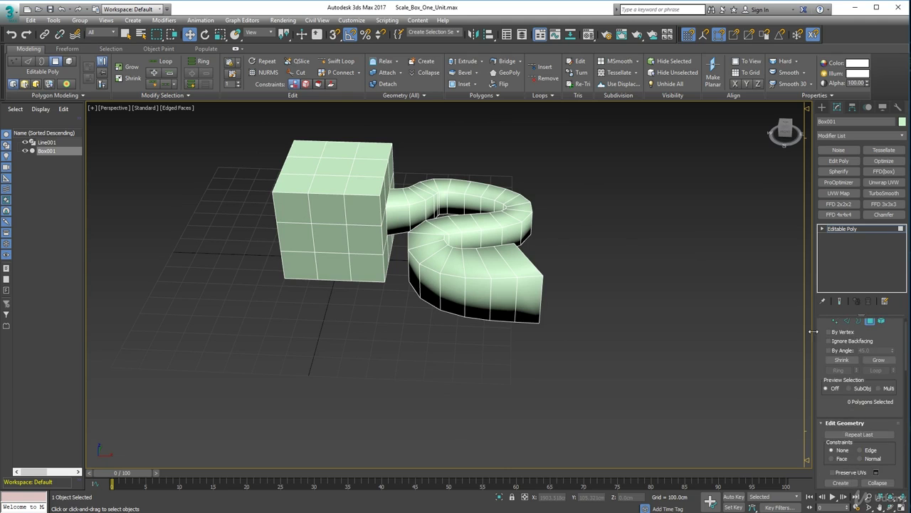
scroll(814, 331, up, 1)
click(870, 334)
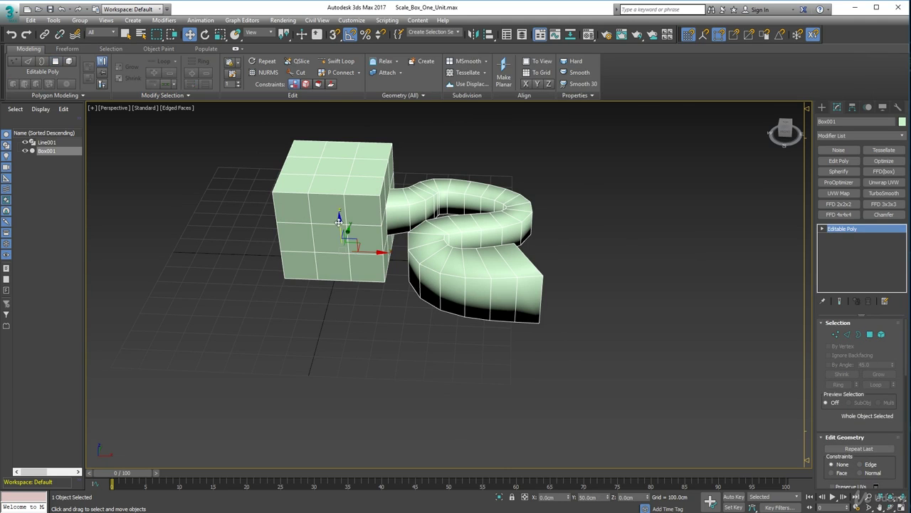
Delete the spline used as the extrusion path, and select the extruded box to view it from different sides
alt+middle_drag(339, 221, 413, 276)
click(398, 275)
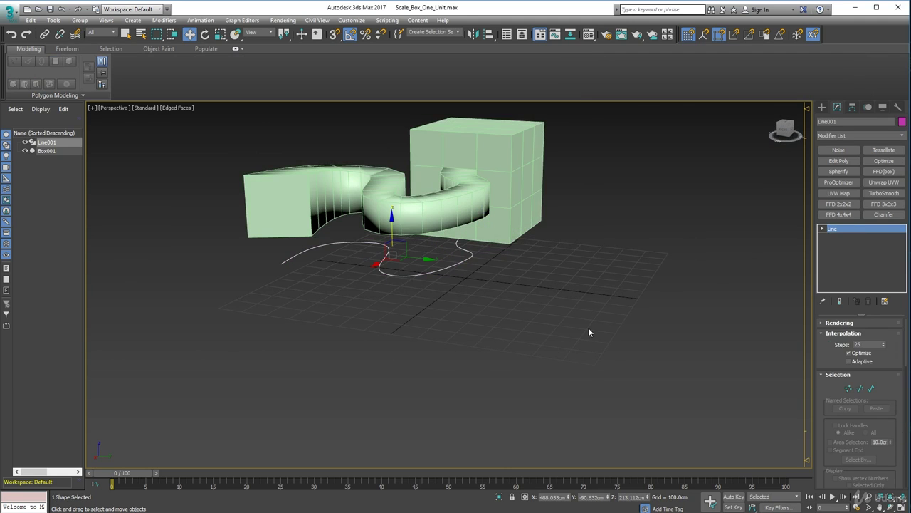
key(Delete)
click(391, 228)
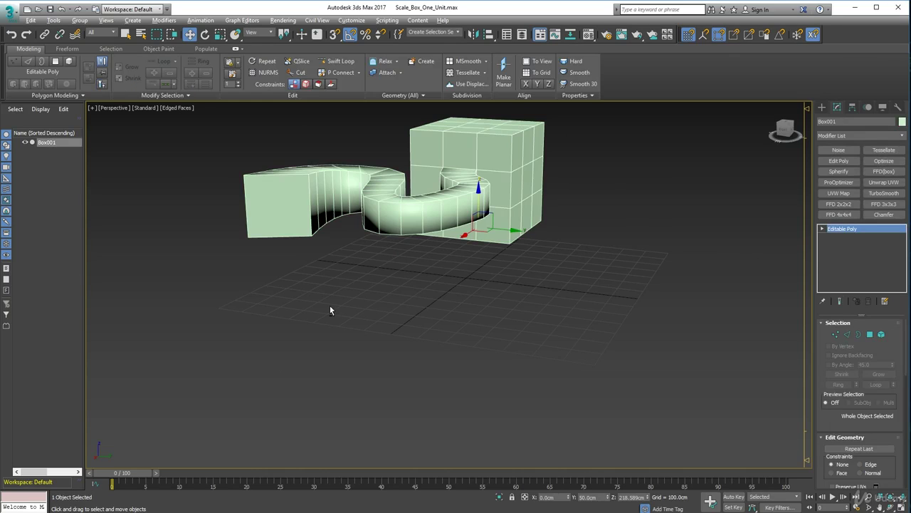
alt+middle_drag(330, 310, 439, 347)
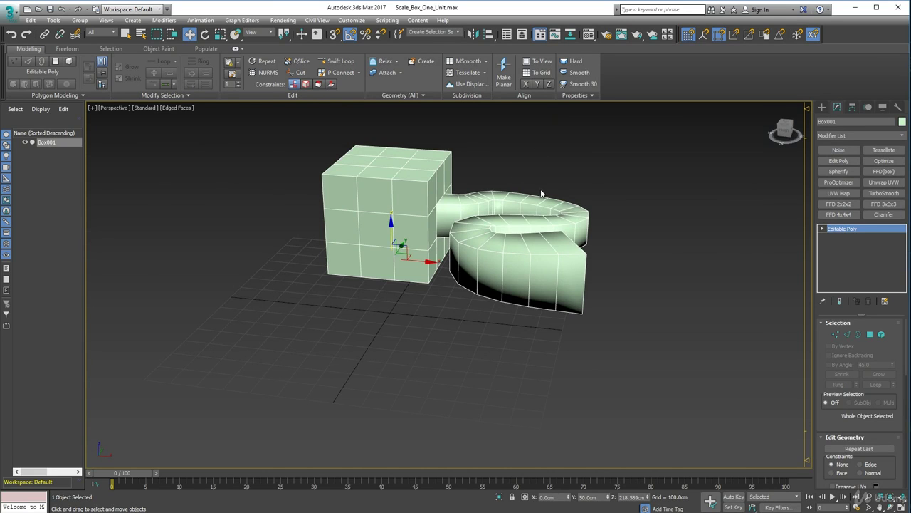
alt+middle_drag(541, 193, 669, 328)
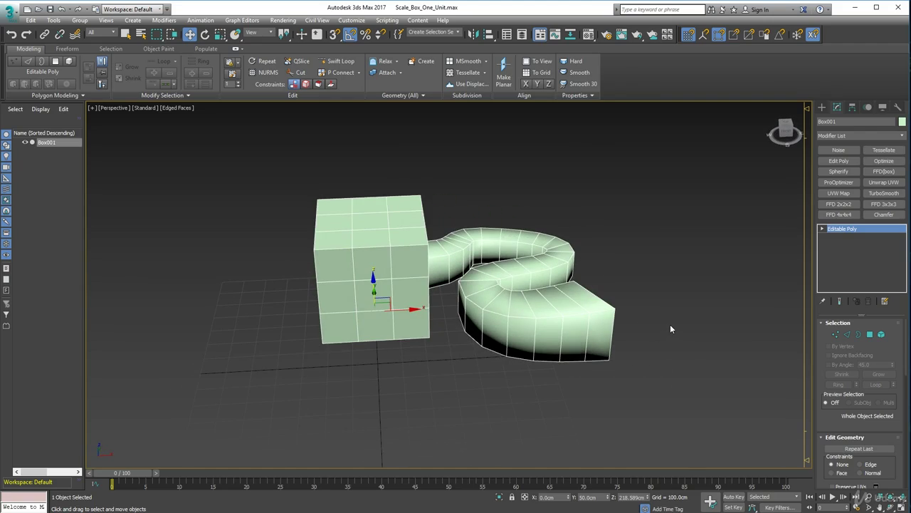